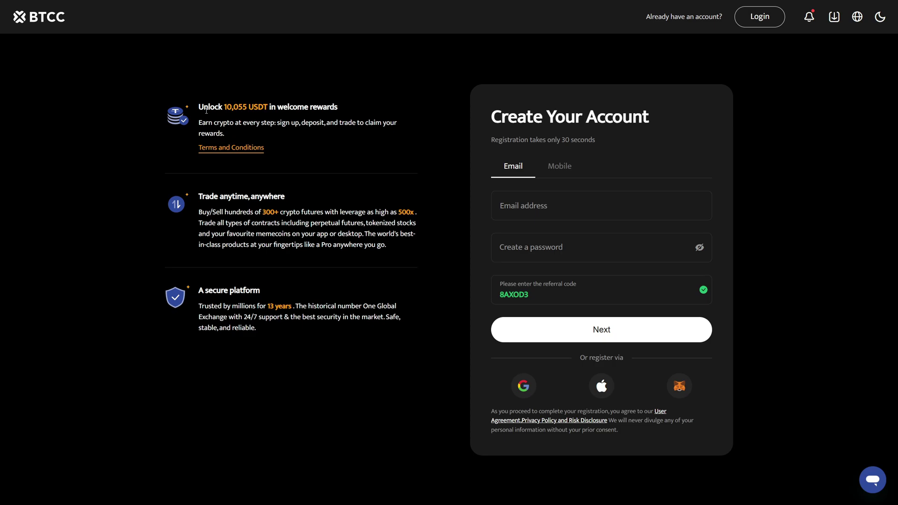
# Step: Review the welcome rewards heading and the pre-filled referral code on the Create Your Account form
pyautogui.moveTo(199, 108); pyautogui.dragTo(267, 102)
pyautogui.moveTo(502, 295); pyautogui.dragTo(534, 295)
pyautogui.click(535, 296)
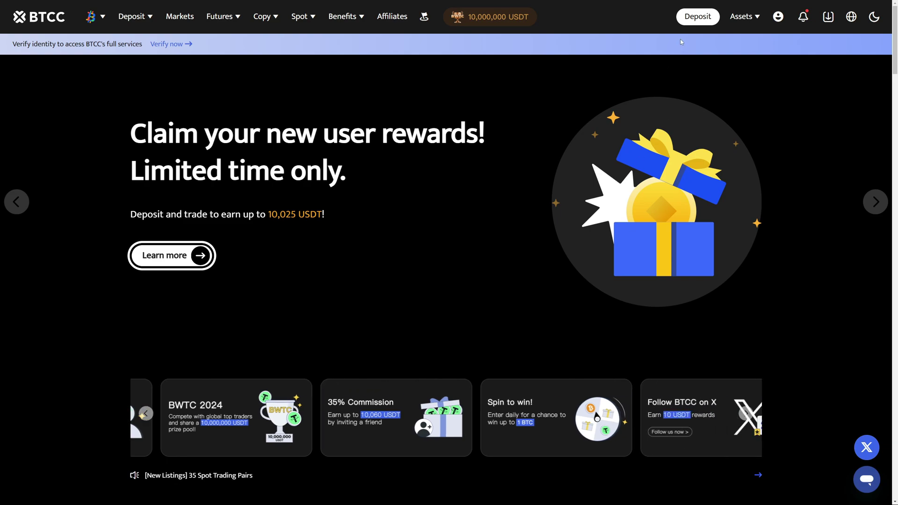
# Step: Open the Deposit drawer to show the Fund Your Account options
pyautogui.click(695, 18)
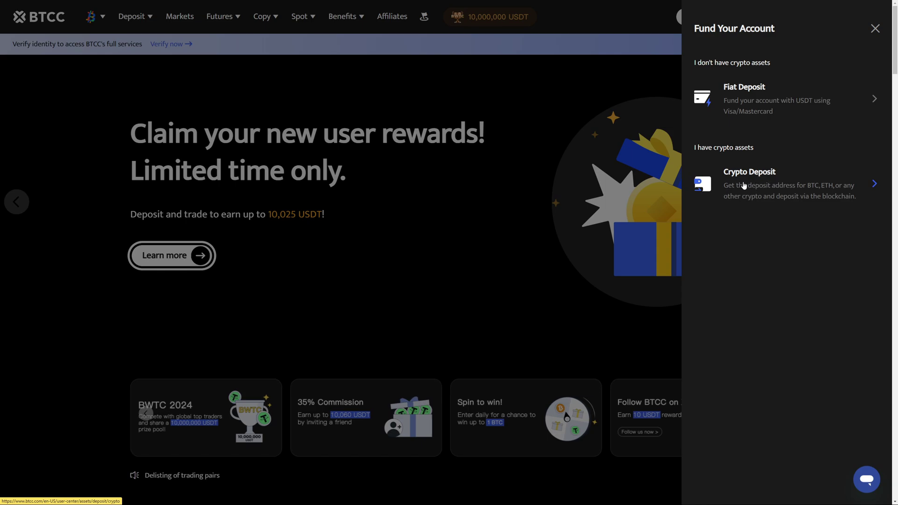
# Step: Go to Crypto Deposit and choose USDT as the deposit currency
pyautogui.click(735, 180)
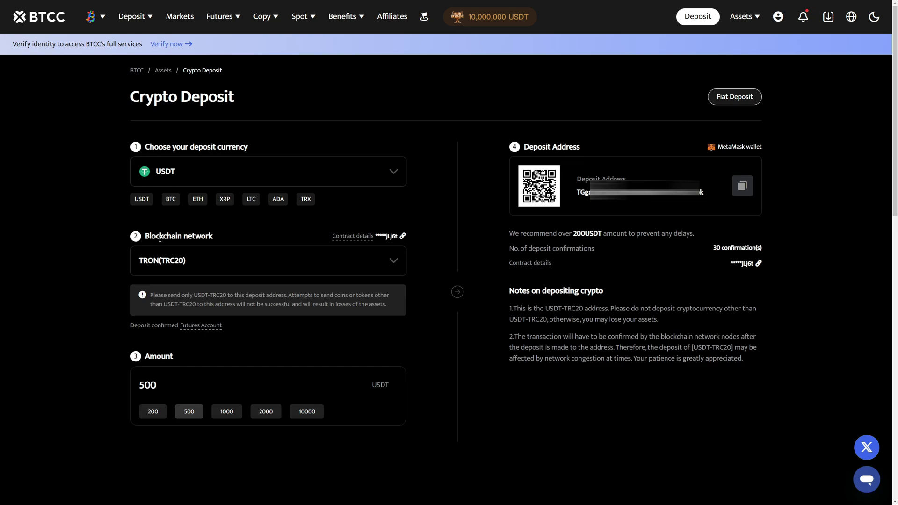
pyautogui.click(176, 171)
pyautogui.click(190, 169)
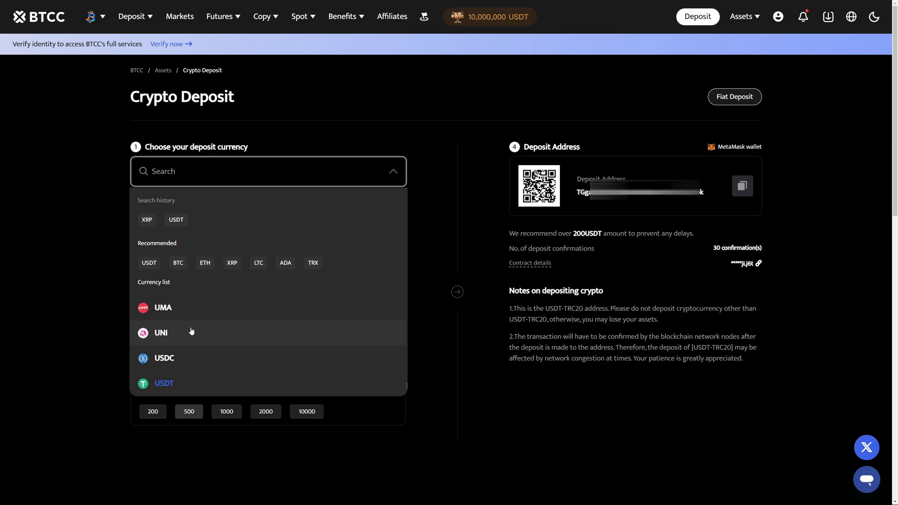
pyautogui.click(189, 385)
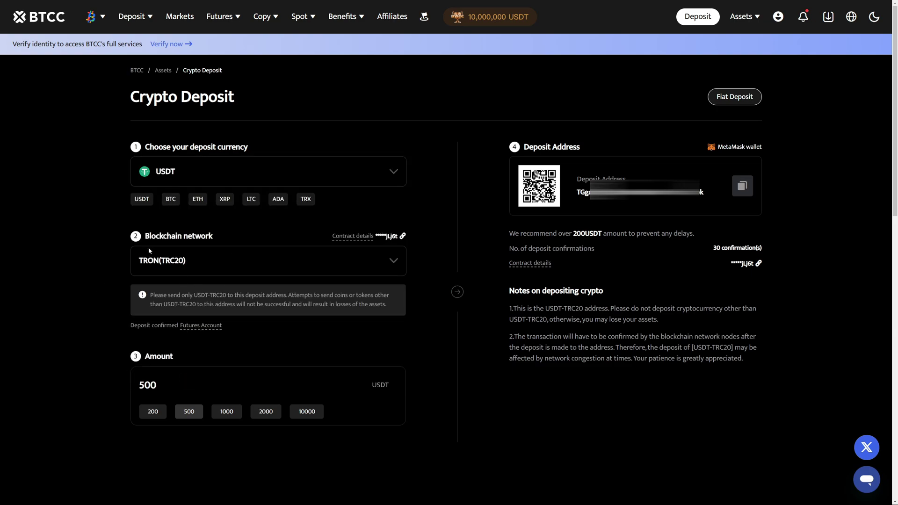
# Step: Look through the blockchain networks available for receiving USDT
pyautogui.moveTo(145, 239); pyautogui.dragTo(219, 236)
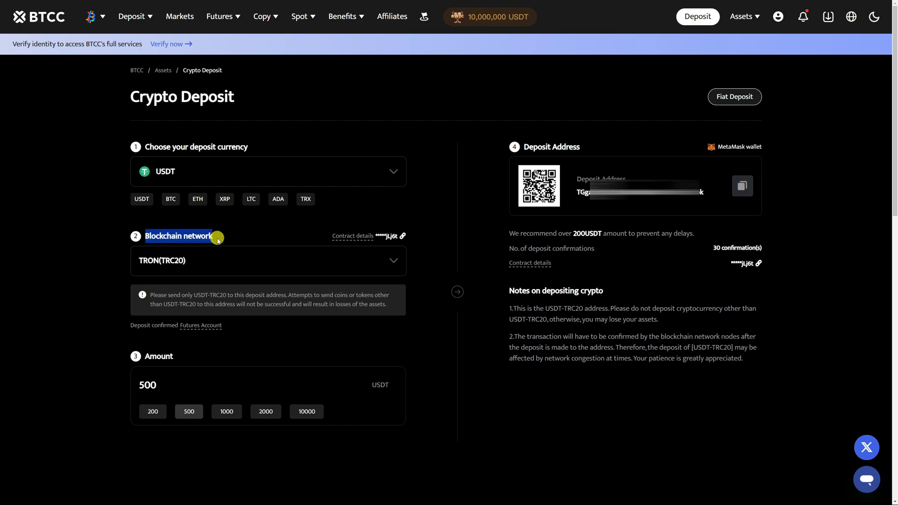
pyautogui.click(219, 237)
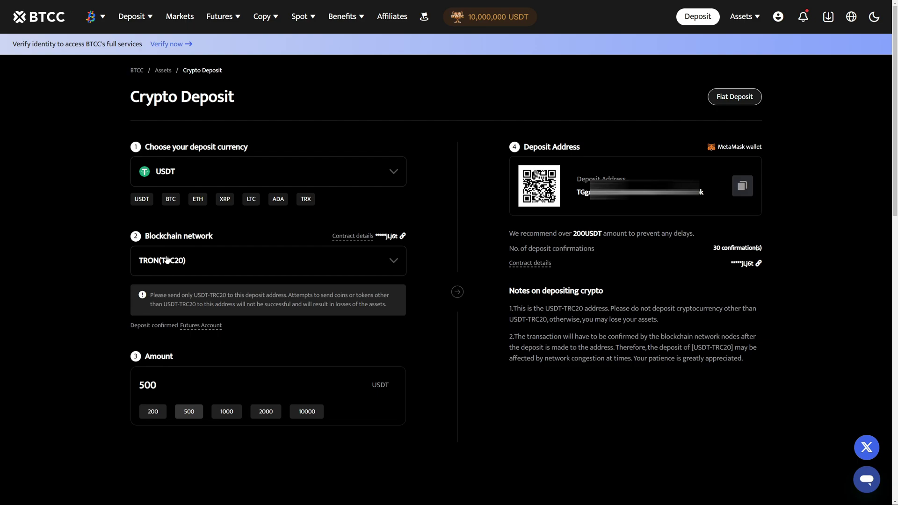
pyautogui.click(186, 258)
pyautogui.click(185, 262)
pyautogui.click(240, 268)
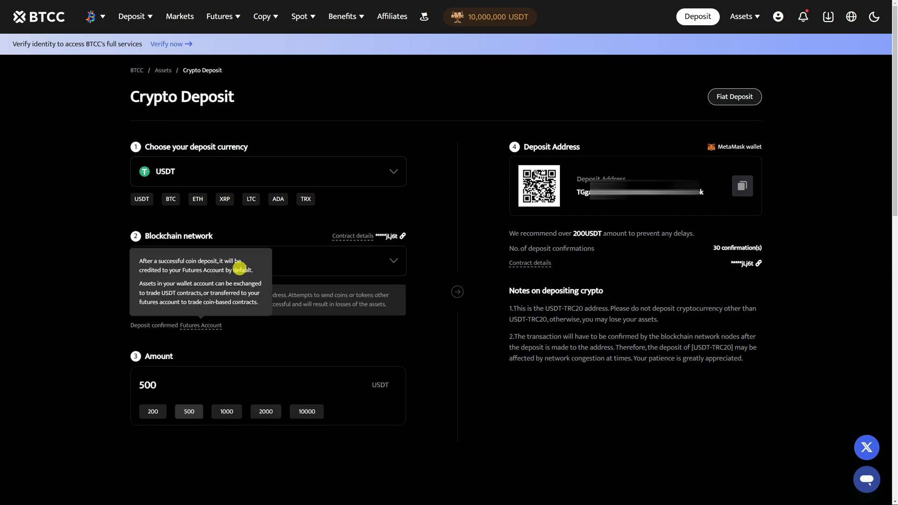
pyautogui.click(349, 266)
pyautogui.scroll(-1, 260, 403)
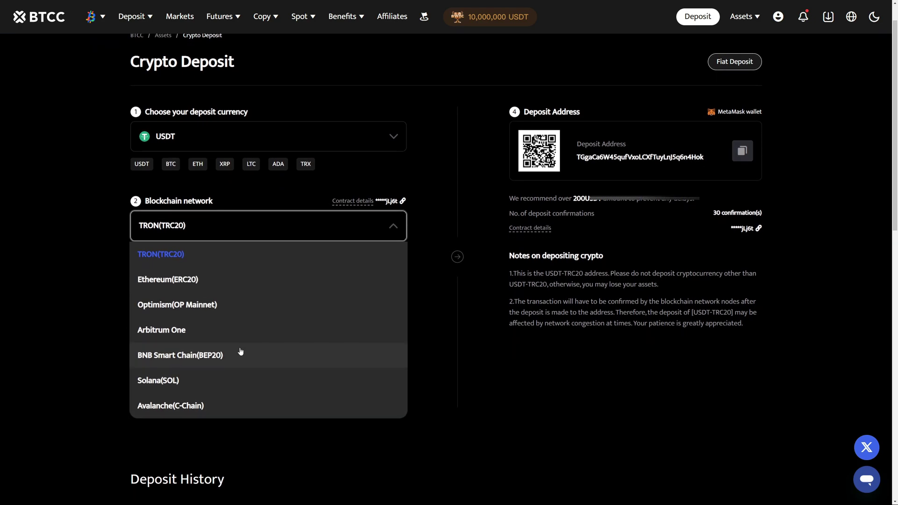
# Step: Switch the USDT deposit network to Arbitrum One and copy its deposit address
pyautogui.click(234, 333)
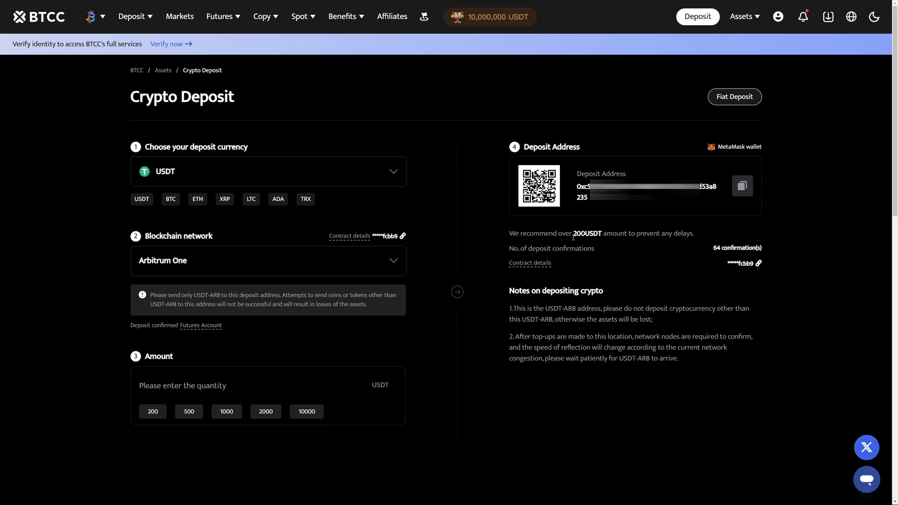
pyautogui.moveTo(574, 232); pyautogui.dragTo(636, 235)
pyautogui.moveTo(578, 185); pyautogui.dragTo(598, 199)
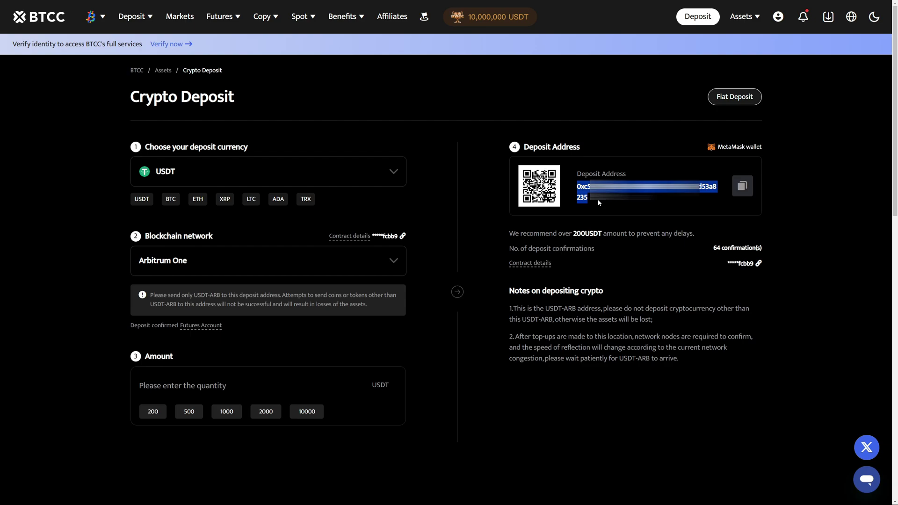
pyautogui.hotkey('alt', 'Tab')
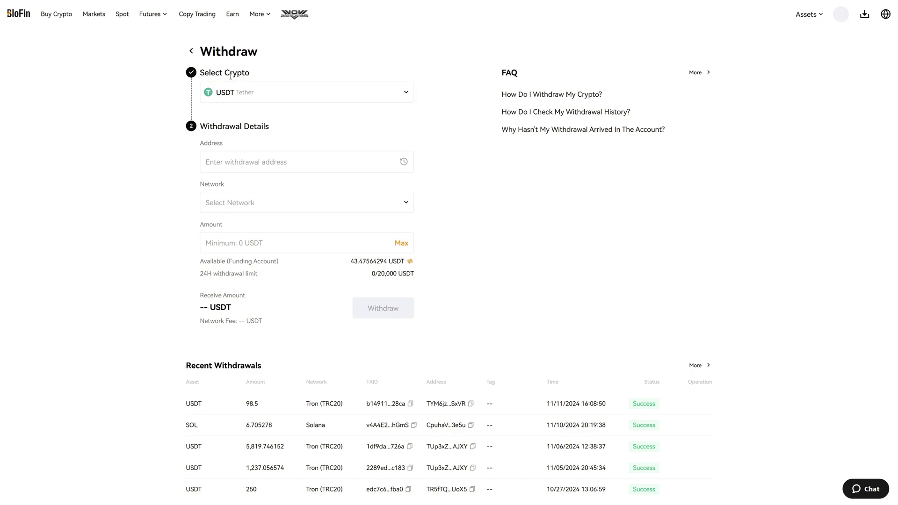
# Step: Paste the copied BTCC deposit address into BloFin's withdrawal address field
pyautogui.moveTo(200, 74); pyautogui.dragTo(256, 79)
pyautogui.click(255, 77)
pyautogui.moveTo(201, 125); pyautogui.dragTo(271, 126)
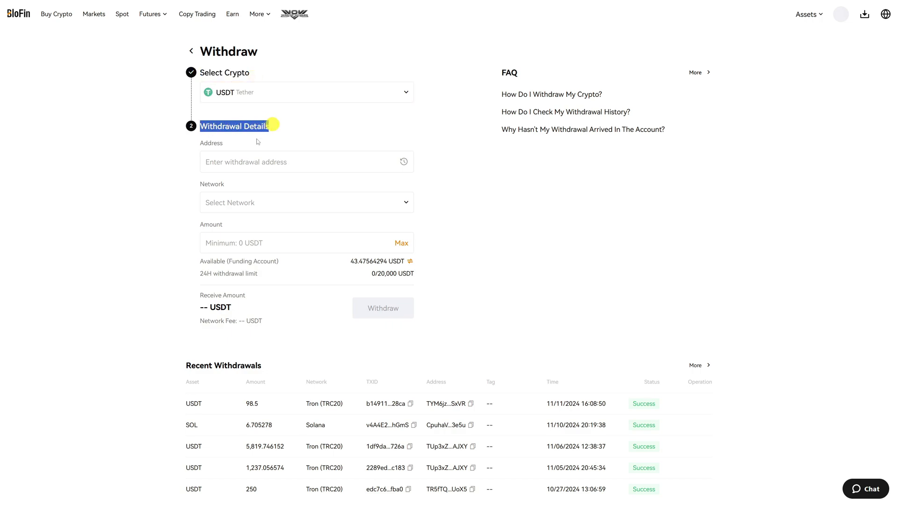
pyautogui.click(244, 162)
pyautogui.hotkey('ctrl', 'v')
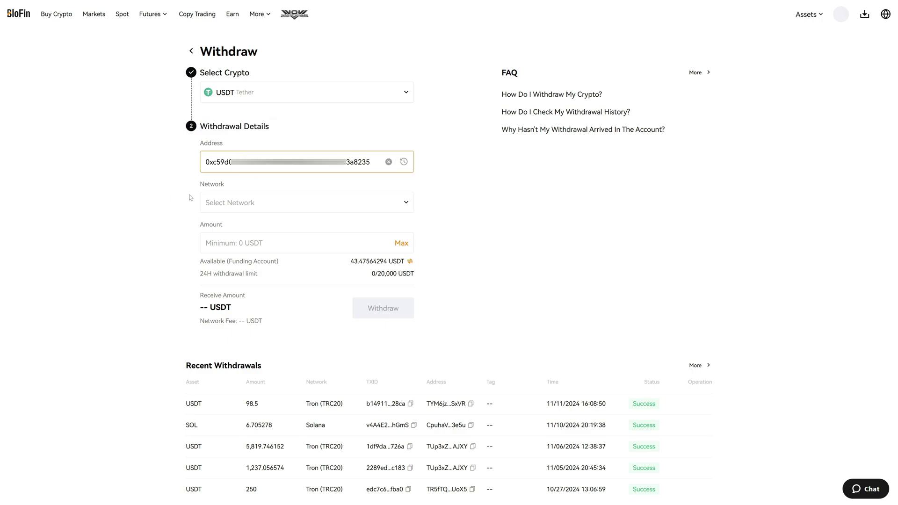
# Step: Choose Arbitrum One as the withdrawal network
pyautogui.moveTo(201, 185); pyautogui.dragTo(225, 186)
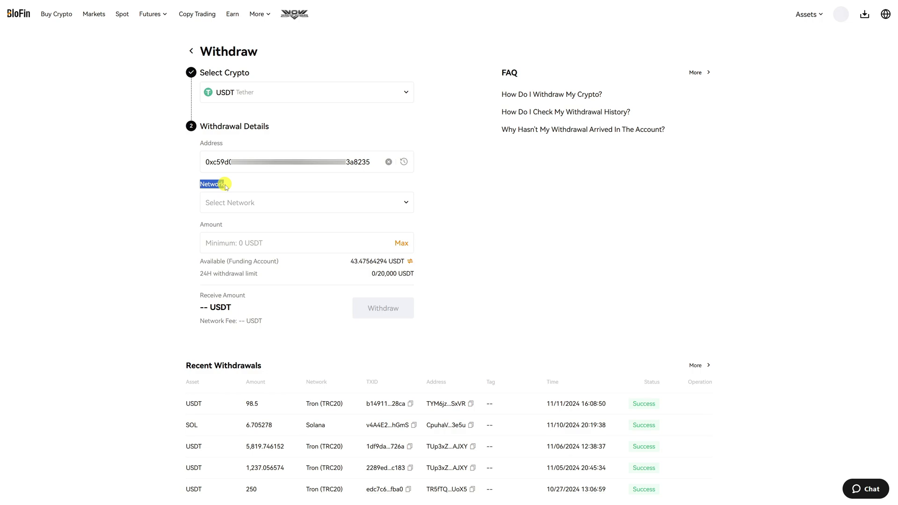
pyautogui.click(224, 185)
pyautogui.click(232, 201)
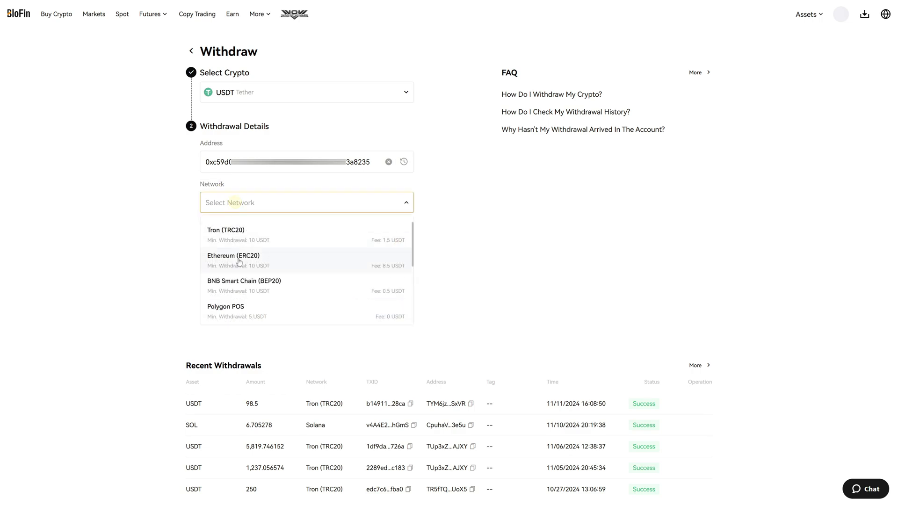
pyautogui.scroll(-1, 246, 261)
pyautogui.scroll(-1, 248, 265)
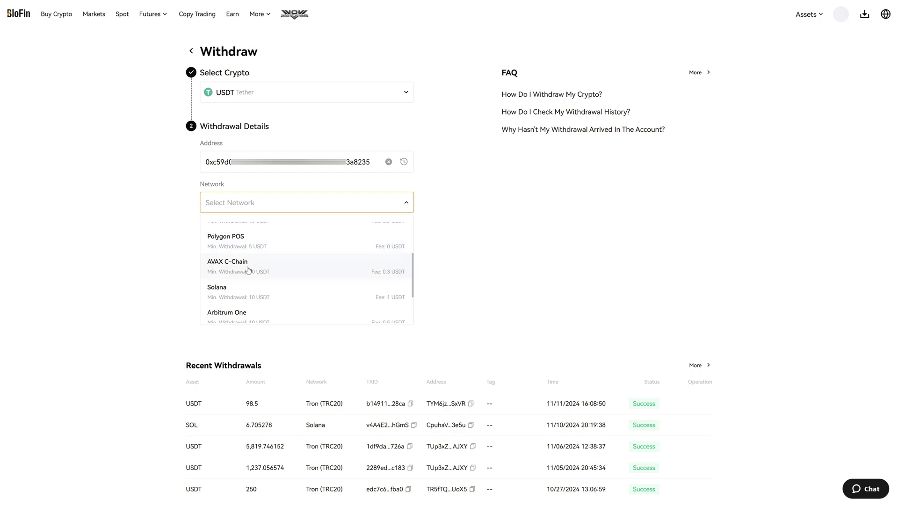
pyautogui.scroll(-1, 250, 291)
pyautogui.scroll(-1, 249, 292)
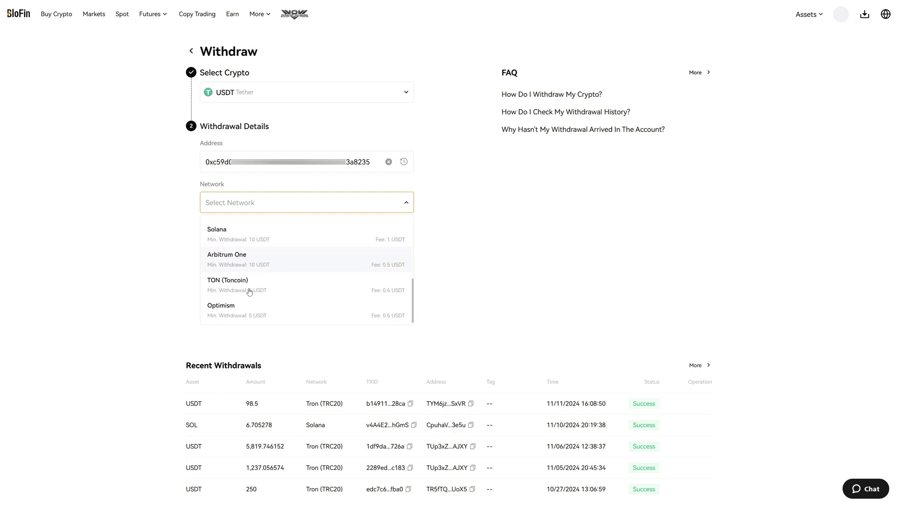
pyautogui.scroll(5, 249, 292)
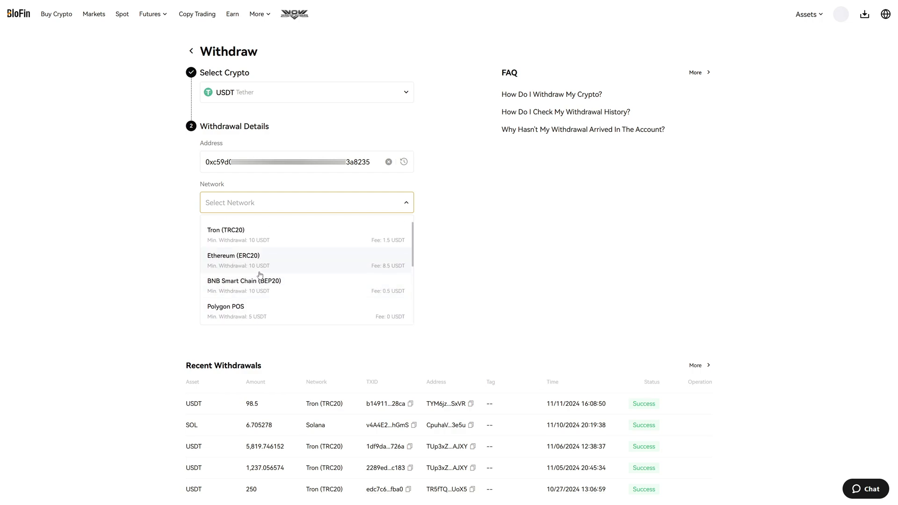
pyautogui.scroll(-4, 260, 275)
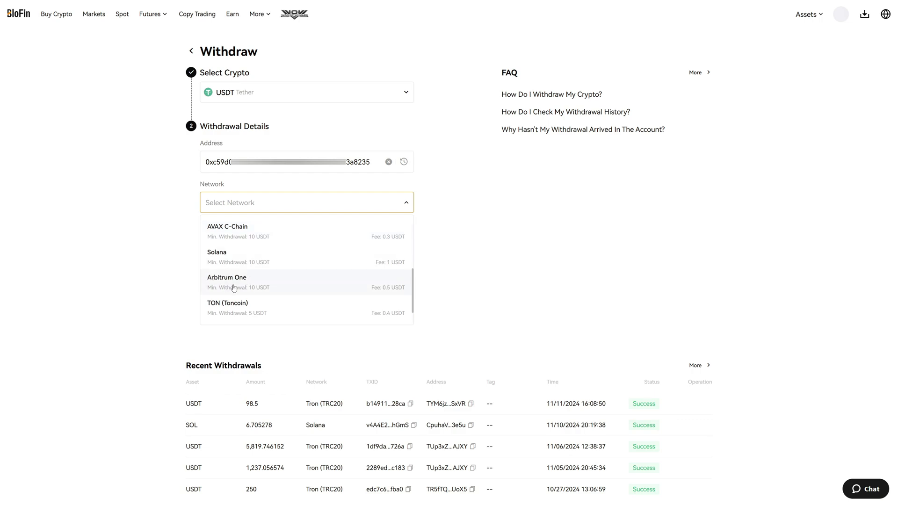
pyautogui.click(394, 289)
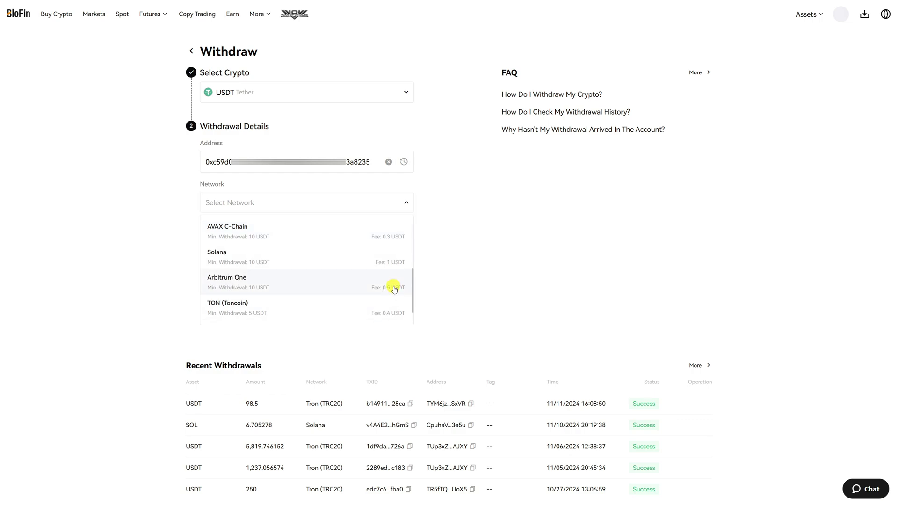
# Step: Enter a withdrawal amount of 40 USDT and check the withdrawal address
pyautogui.click(330, 244)
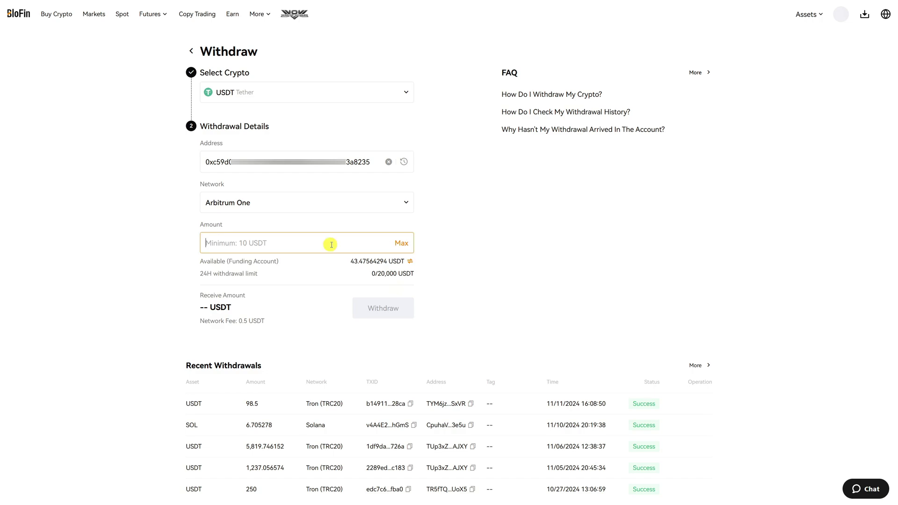
pyautogui.write('40')
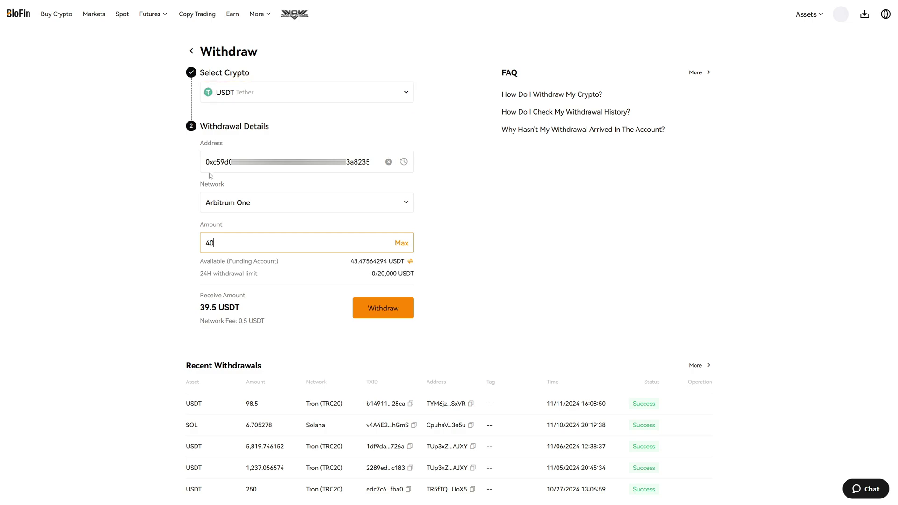
pyautogui.moveTo(206, 166)
pyautogui.mouseDown()
pyautogui.moveTo(369, 160)
pyautogui.moveTo(202, 149)
pyautogui.mouseUp()
pyautogui.click(371, 161)
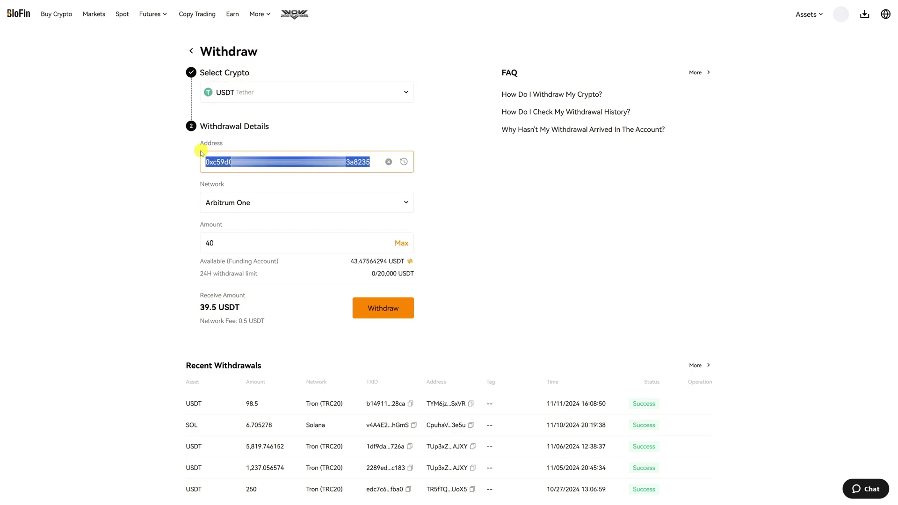
pyautogui.click(185, 188)
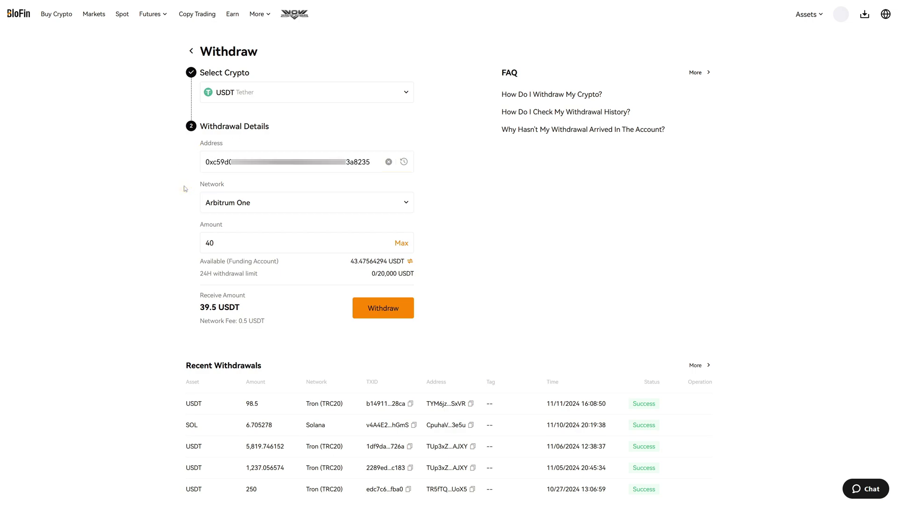
# Step: On BTCC's deposit page, confirm USDT on Arbitrum One and compare the deposit address
pyautogui.hotkey('alt', 'Tab')
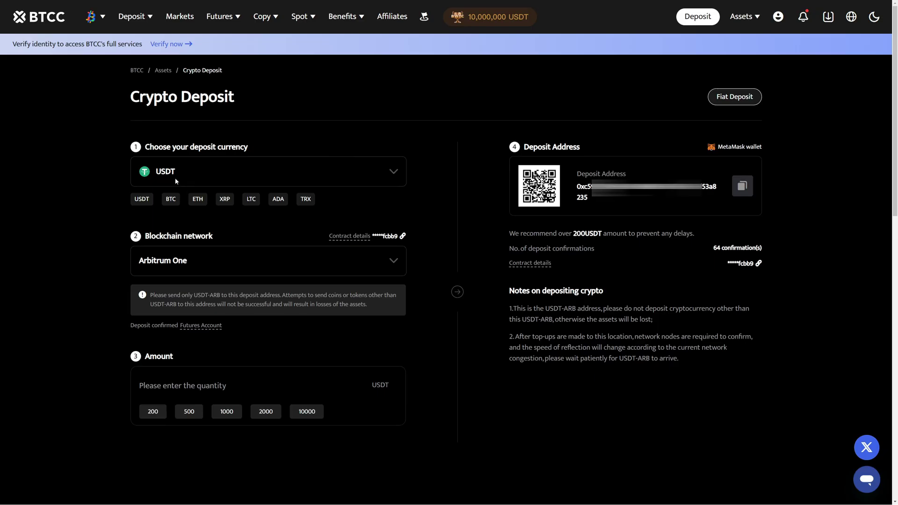
pyautogui.click(175, 171)
pyautogui.click(74, 202)
pyautogui.moveTo(120, 260); pyautogui.dragTo(191, 265)
pyautogui.click(432, 257)
pyautogui.moveTo(581, 191); pyautogui.dragTo(595, 200)
pyautogui.click(596, 200)
# Step: Start the 40 USDT withdrawal and confirm its details
pyautogui.click(391, 306)
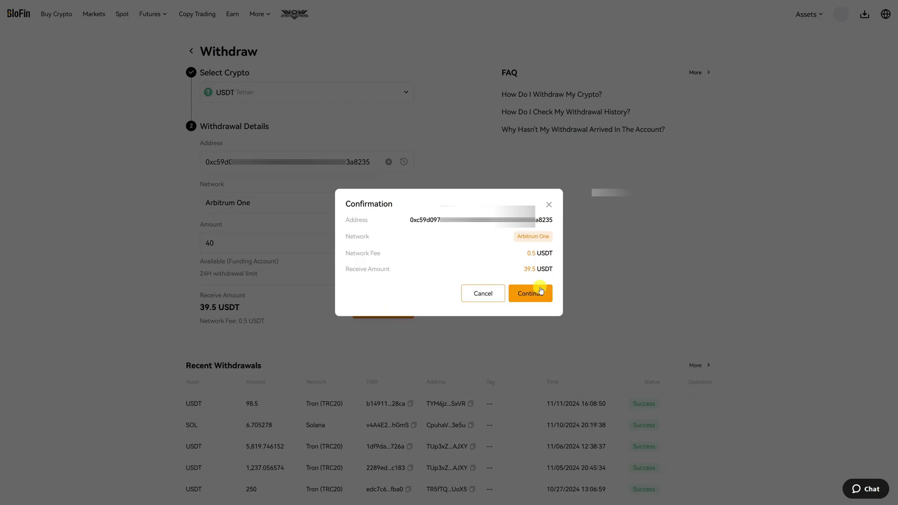
pyautogui.click(530, 293)
pyautogui.click(435, 230)
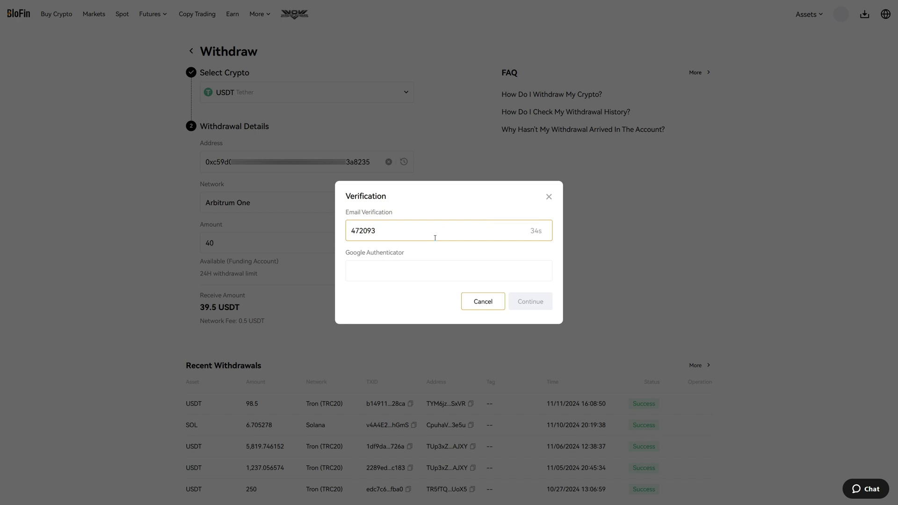
# Step: Enter the email and Google Authenticator verification codes and submit the withdrawal
pyautogui.click(381, 279)
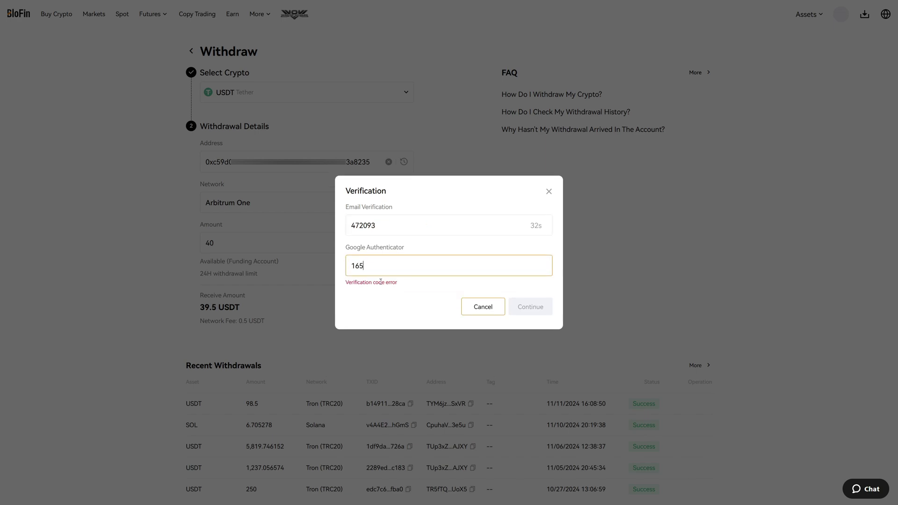
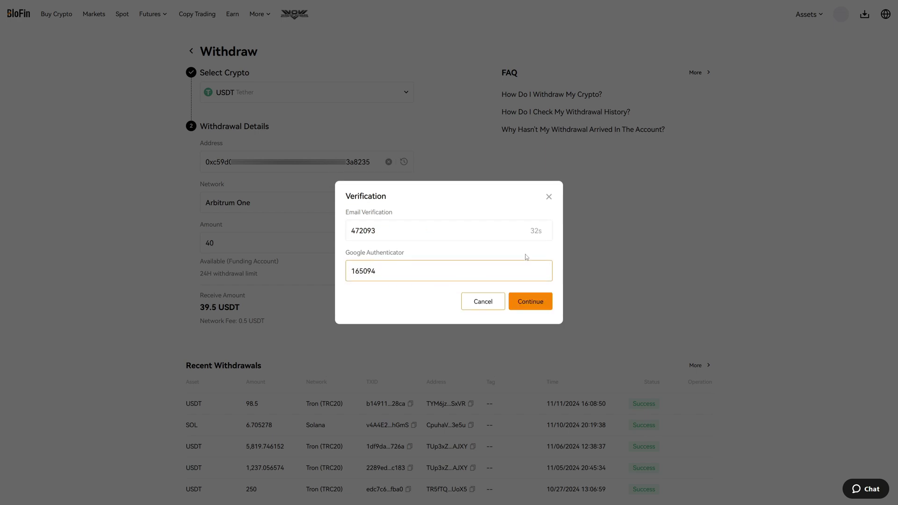
pyautogui.click(539, 304)
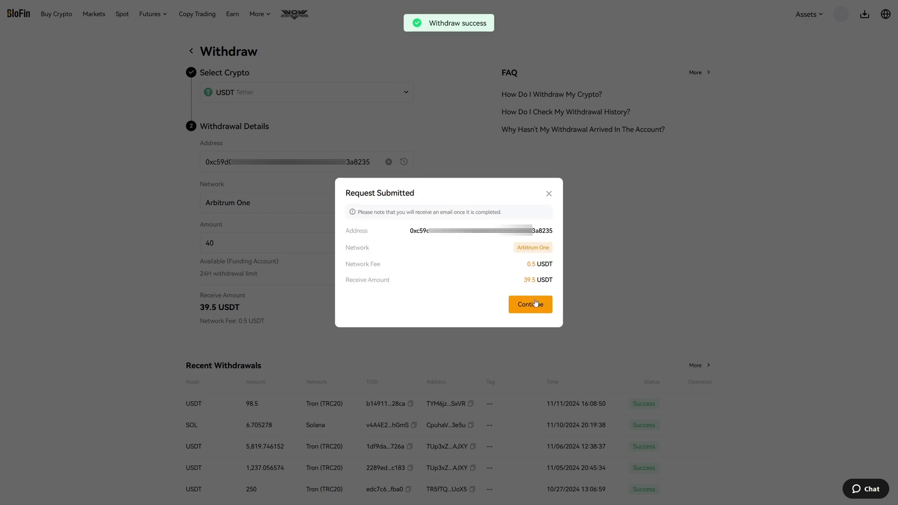
pyautogui.click(535, 304)
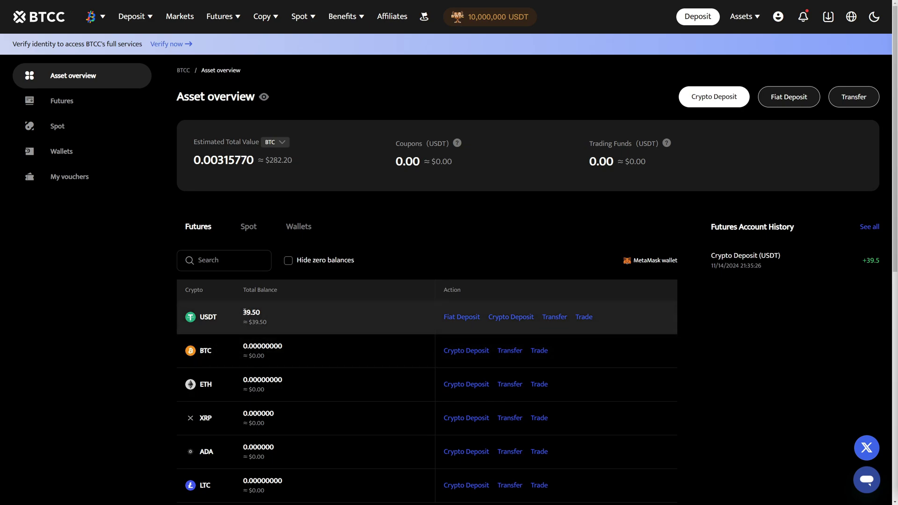
# Step: Check the 39.50 USDT balance and the Crypto Deposit (USDT) history entry
pyautogui.moveTo(244, 315); pyautogui.dragTo(262, 315)
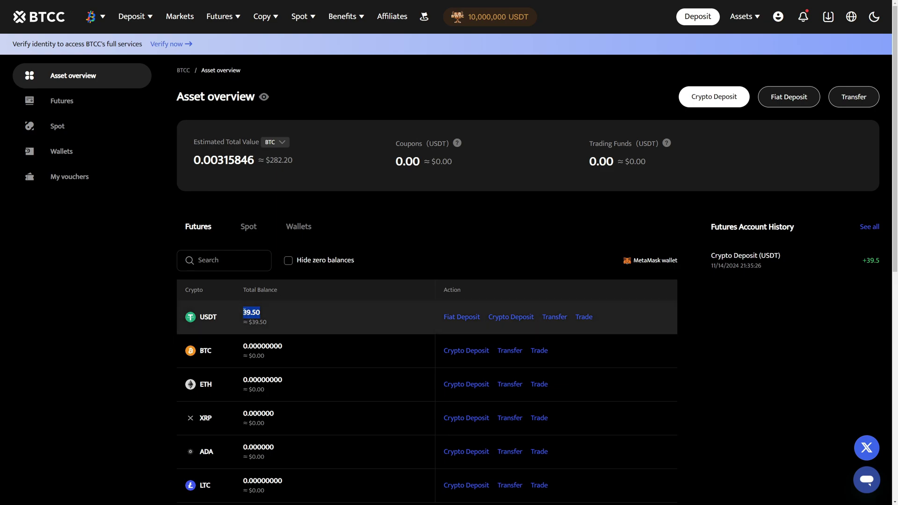
pyautogui.click(245, 312)
pyautogui.moveTo(712, 257); pyautogui.dragTo(785, 254)
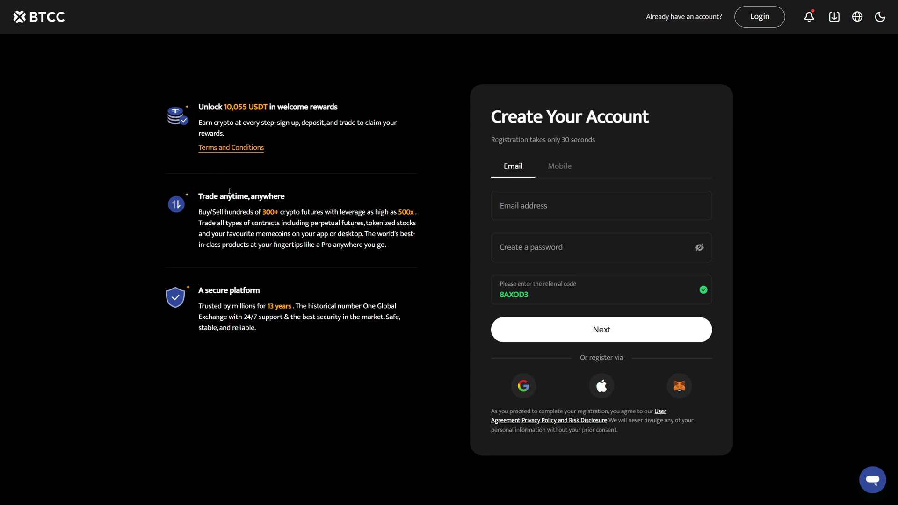
pyautogui.moveTo(198, 106); pyautogui.dragTo(341, 108)
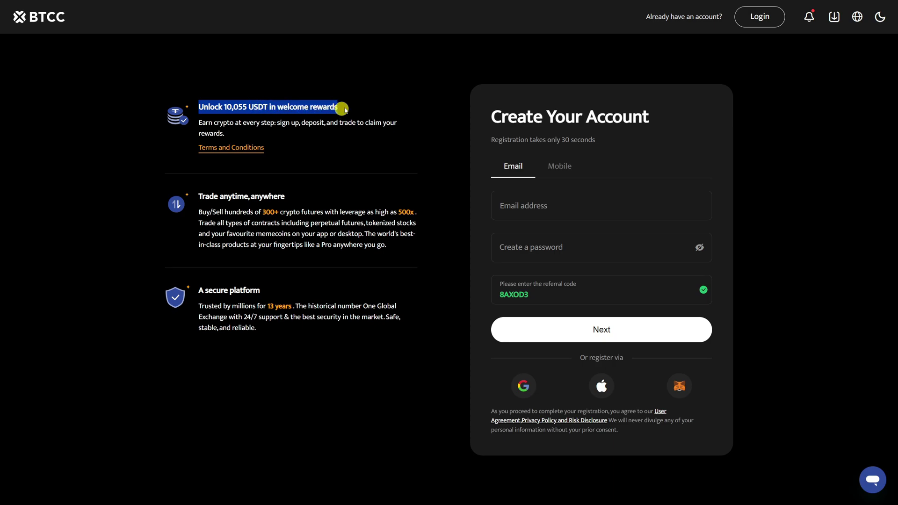
pyautogui.click(310, 123)
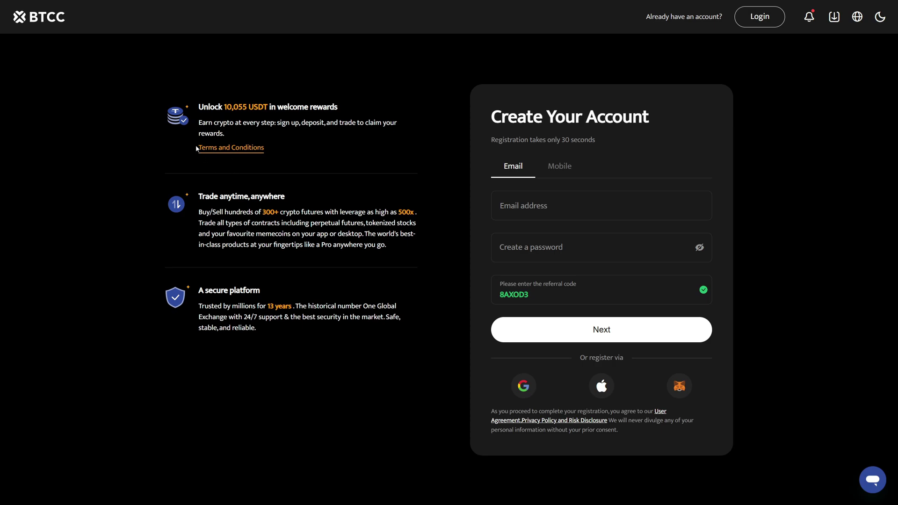
pyautogui.moveTo(195, 146); pyautogui.dragTo(277, 150)
pyautogui.click(278, 149)
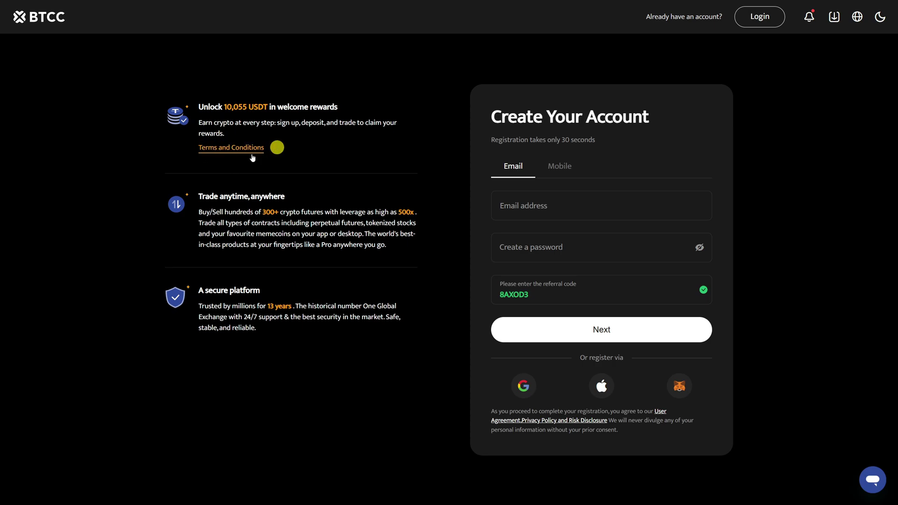